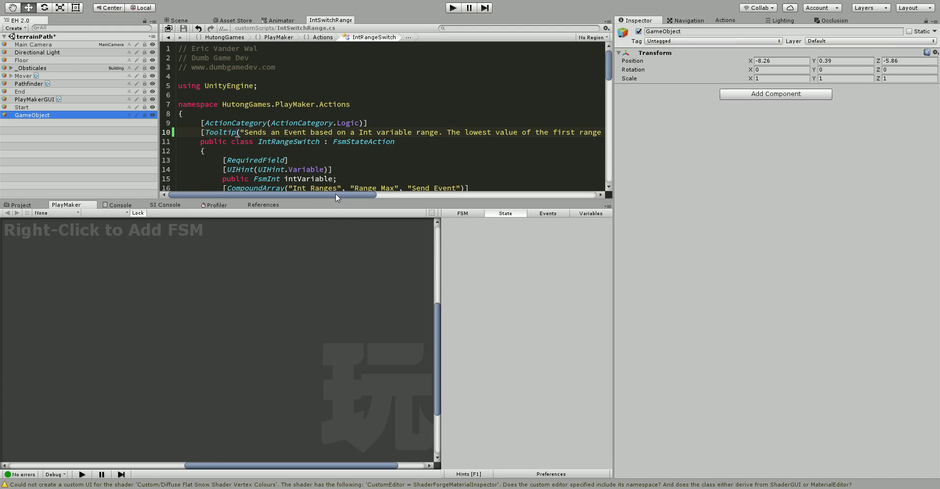
# Step: Add a new FSM to GameObject from the PlayMaker graph's context menu
pyautogui.moveTo(336, 197); pyautogui.dragTo(331, 293)
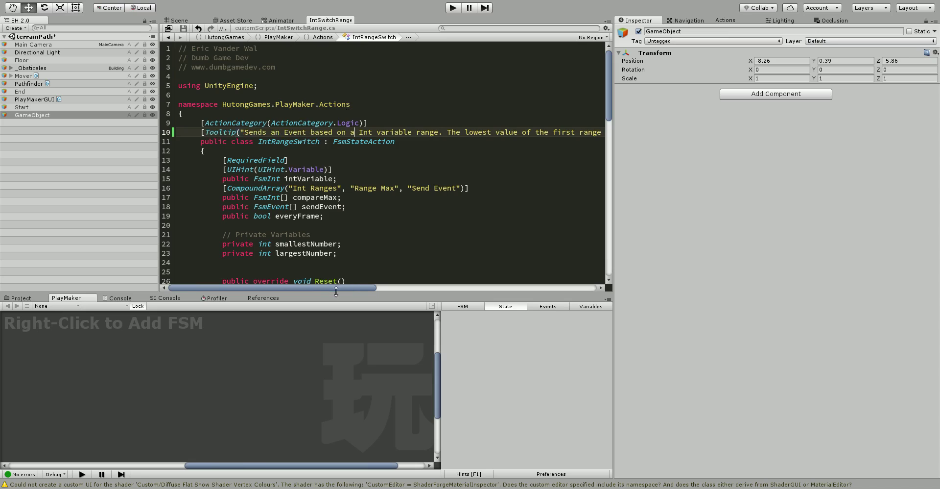
pyautogui.moveTo(329, 287); pyautogui.dragTo(550, 272)
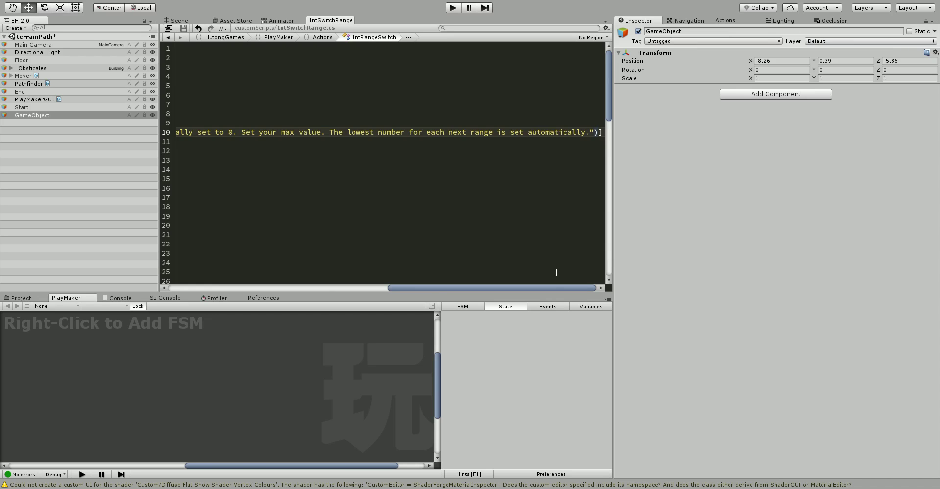
pyautogui.moveTo(524, 287); pyautogui.dragTo(279, 132)
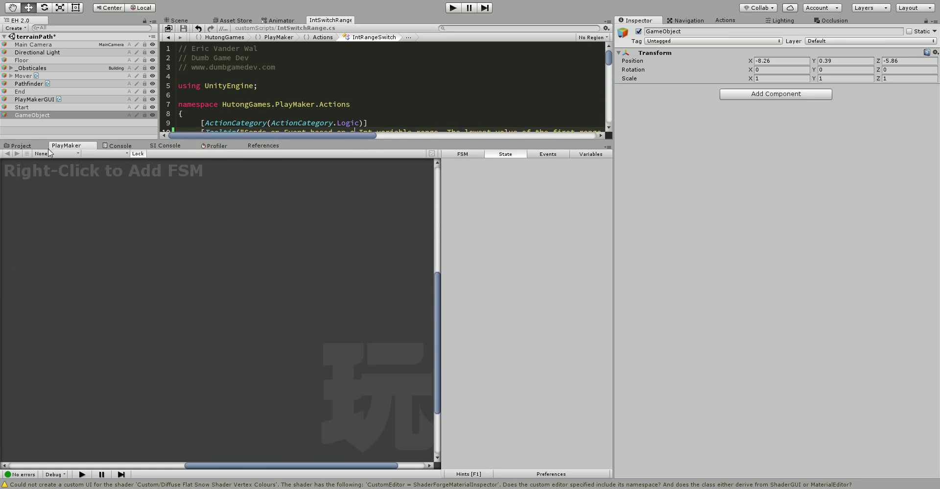
pyautogui.rightClick(149, 264)
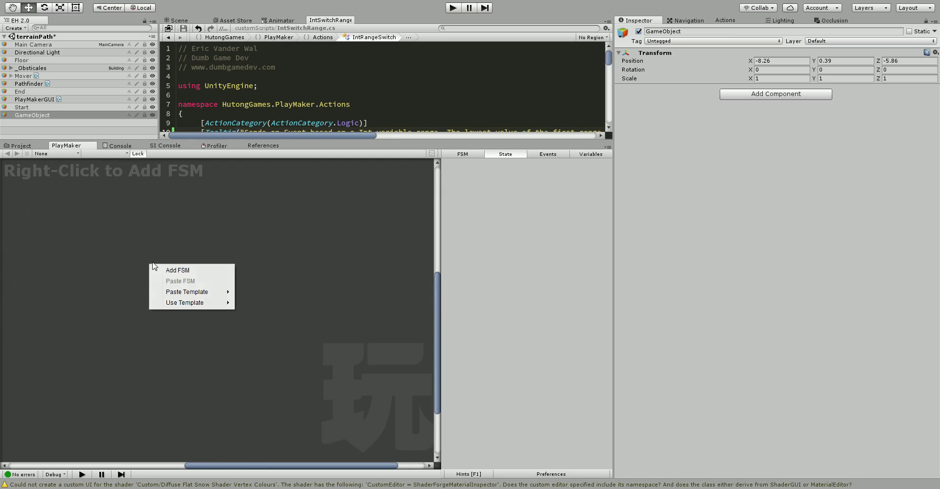
pyautogui.click(162, 269)
# Step: Add an Int Range Switch action to State 1 and move START and State 1 toward the graph centre
pyautogui.click(726, 21)
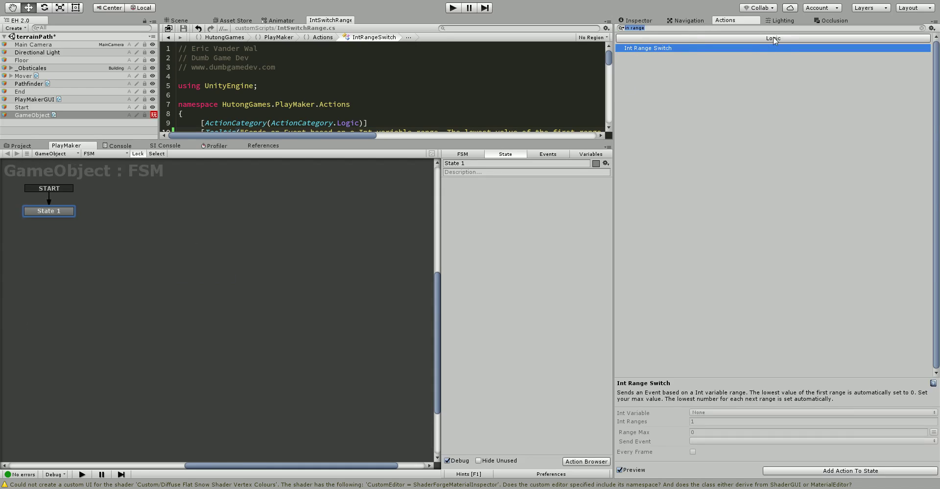
pyautogui.doubleClick(650, 51)
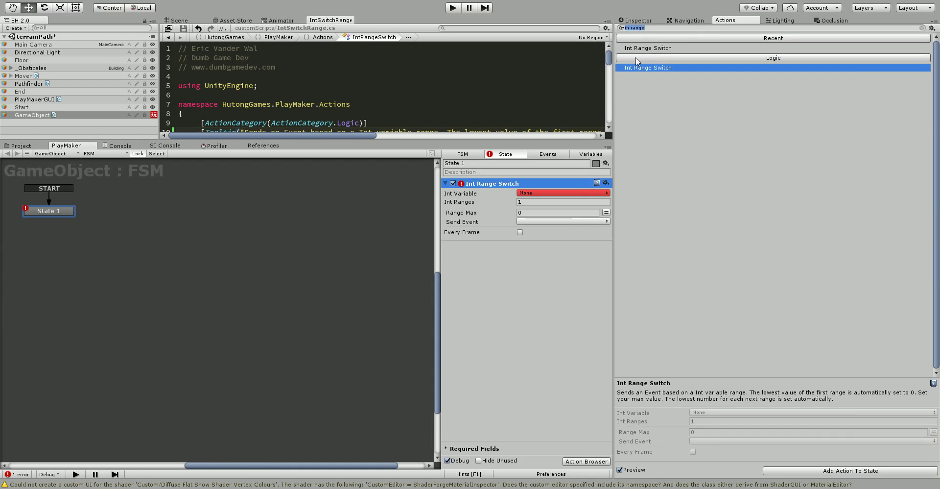
pyautogui.click(438, 242)
pyautogui.moveTo(435, 250); pyautogui.dragTo(410, 331)
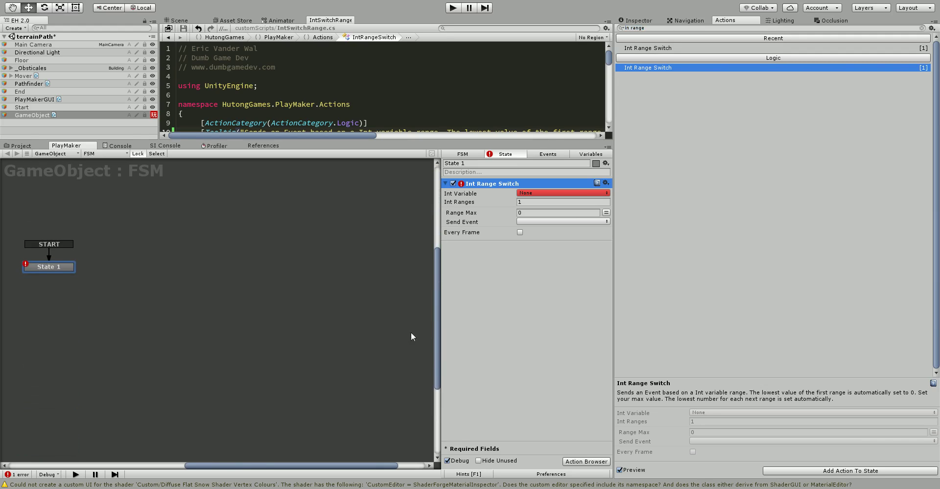
pyautogui.click(107, 321)
pyautogui.rightClick(101, 290)
pyautogui.click(42, 267)
pyautogui.moveTo(42, 266); pyautogui.dragTo(198, 284)
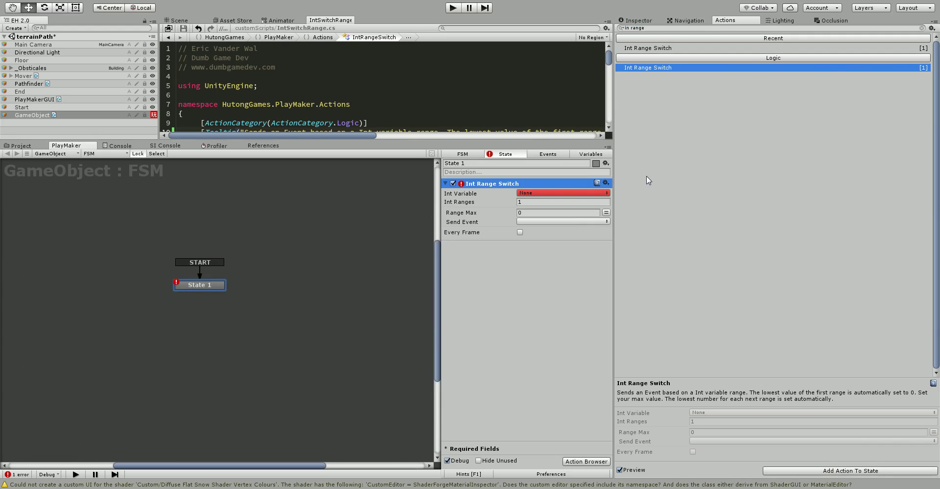
# Step: Give the switch a new Int Variable named thisInt, then search actions for 'set int'
pyautogui.click(523, 194)
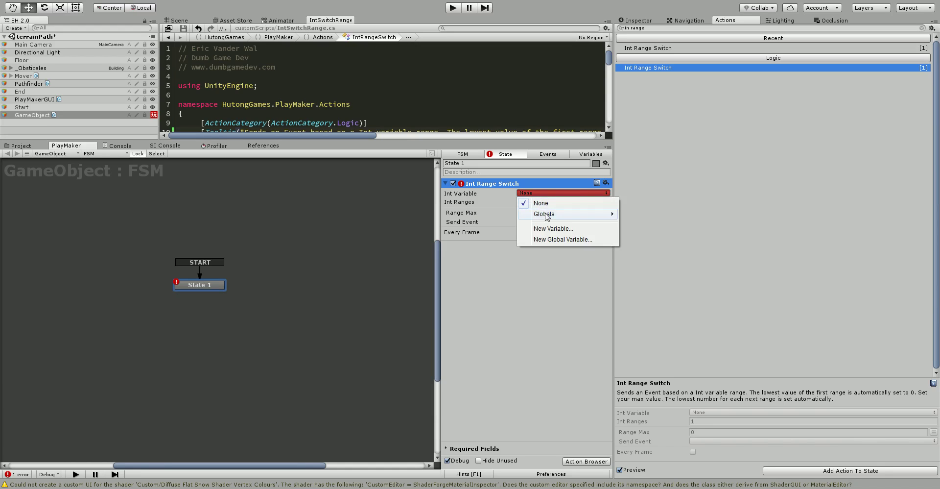
pyautogui.click(549, 228)
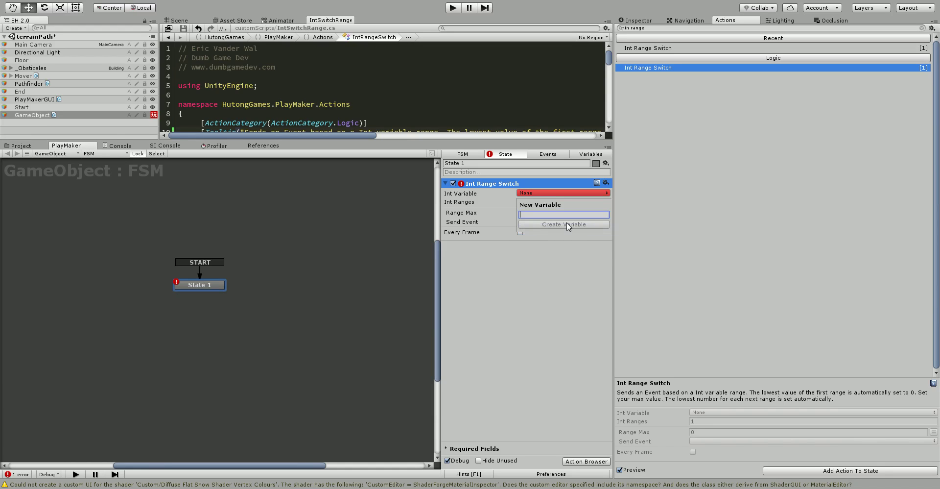
pyautogui.write('thisInt')
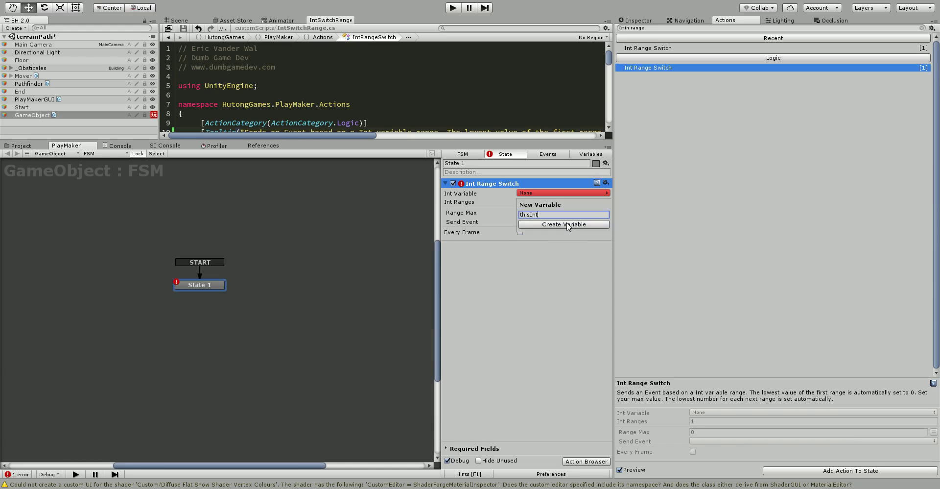
pyautogui.click(567, 225)
pyautogui.click(652, 29)
pyautogui.write('set int')
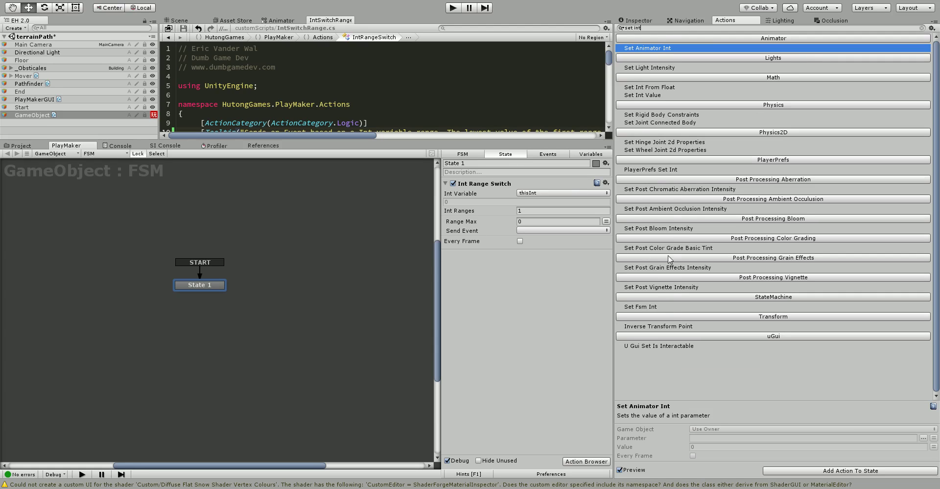
# Step: Add a Set Int Value action to State 1 that sets thisInt to 3
pyautogui.doubleClick(658, 96)
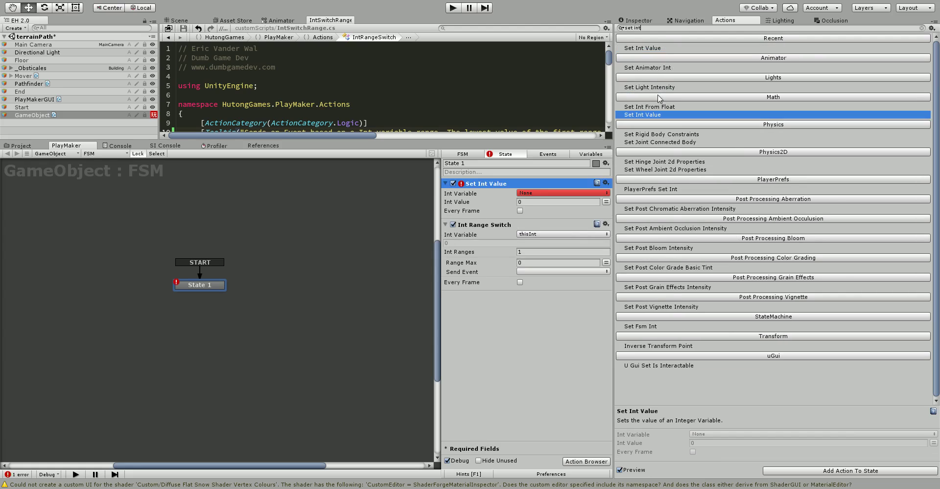
pyautogui.click(534, 193)
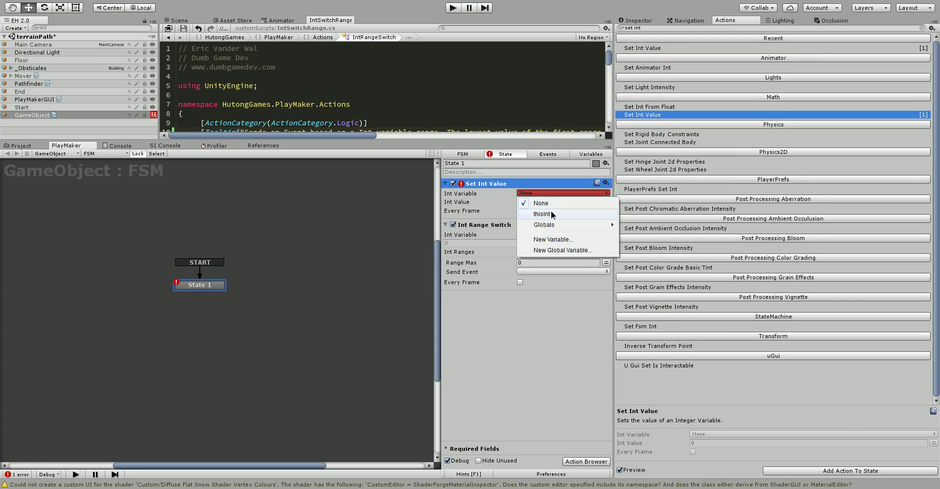
pyautogui.click(548, 214)
pyautogui.click(532, 211)
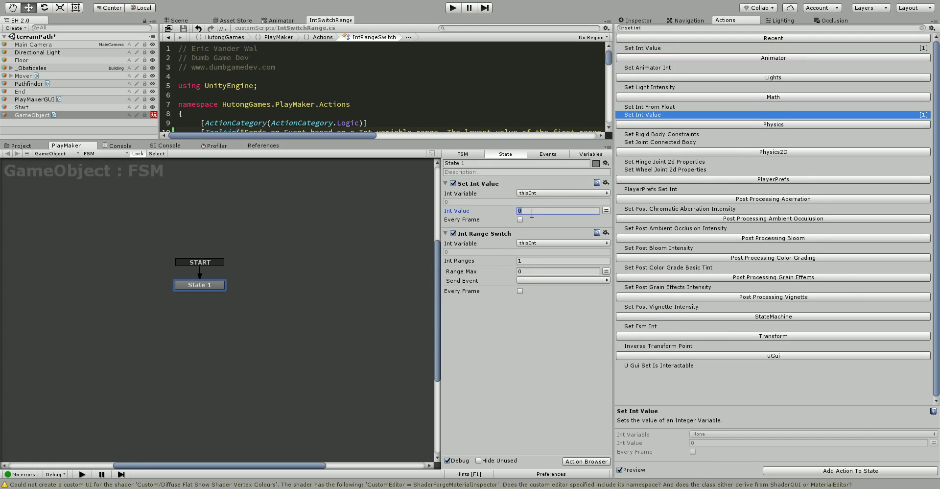
pyautogui.write('3')
# Step: Set the Int Range Switch's first Range Max to 8
pyautogui.click(528, 261)
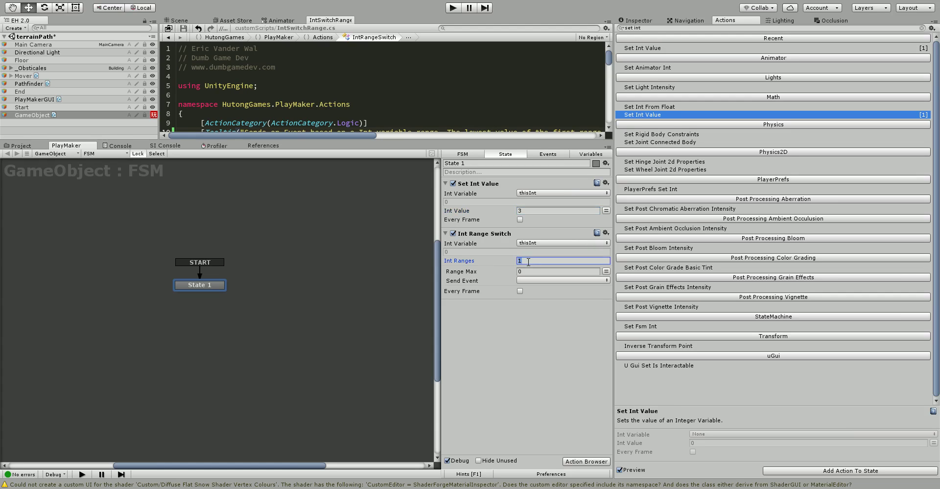
pyautogui.click(532, 270)
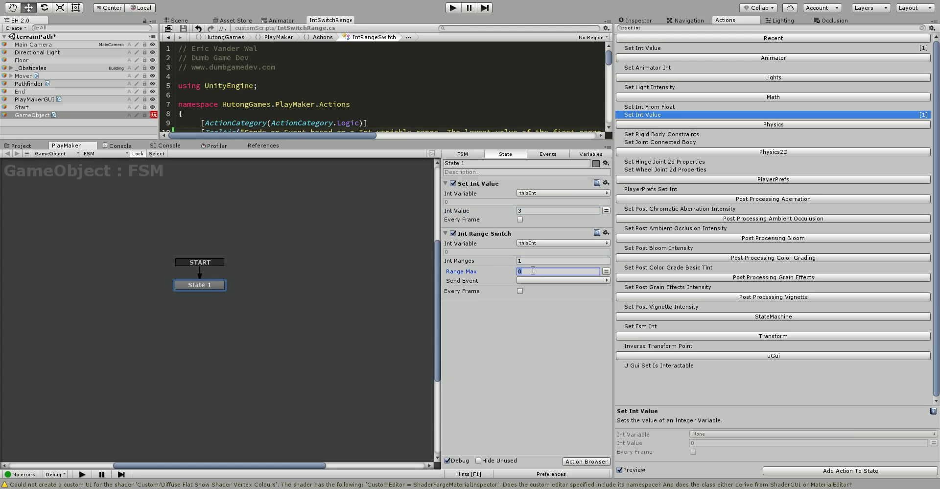
pyautogui.write('8')
pyautogui.click(549, 350)
# Step: Make the first range send a new event named 0TO8
pyautogui.click(532, 281)
pyautogui.click(546, 343)
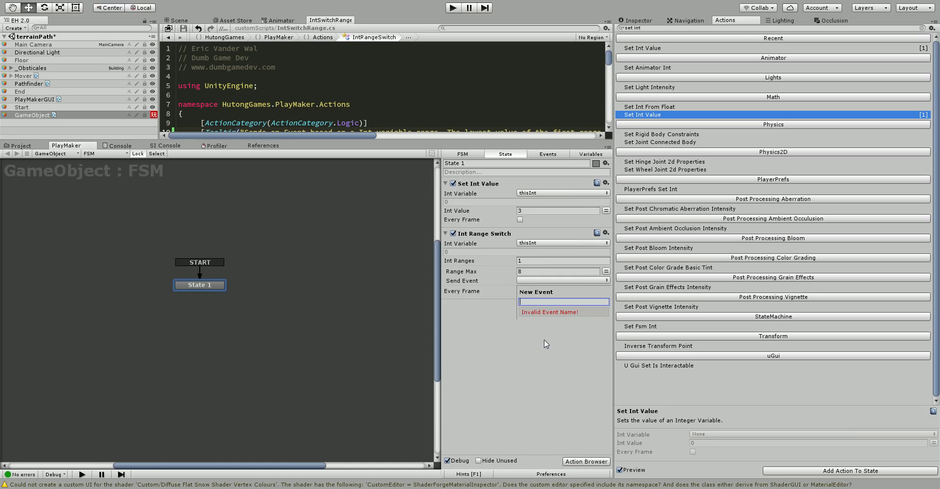
pyautogui.write('0')
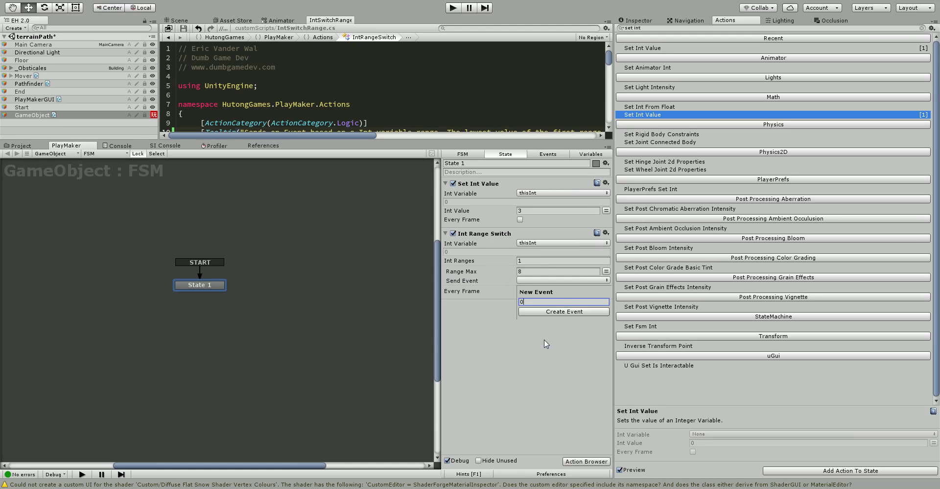
pyautogui.write('TO8')
pyautogui.press('Return')
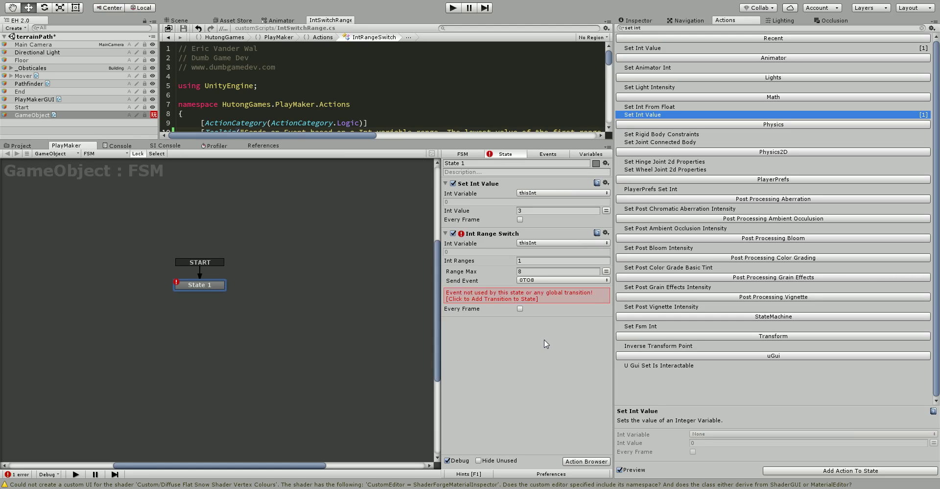
# Step: Link State 1's 0TO8 transition to a new state named 0TO8 and run the scene
pyautogui.click(513, 298)
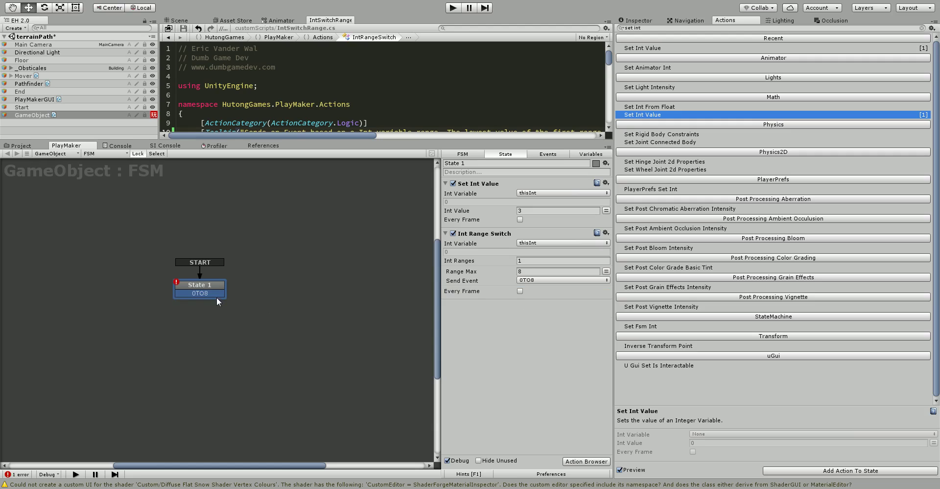
pyautogui.moveTo(215, 295)
pyautogui.mouseDown()
pyautogui.moveTo(276, 262)
pyautogui.moveTo(311, 256)
pyautogui.mouseUp()
pyautogui.click(470, 161)
pyautogui.write('0')
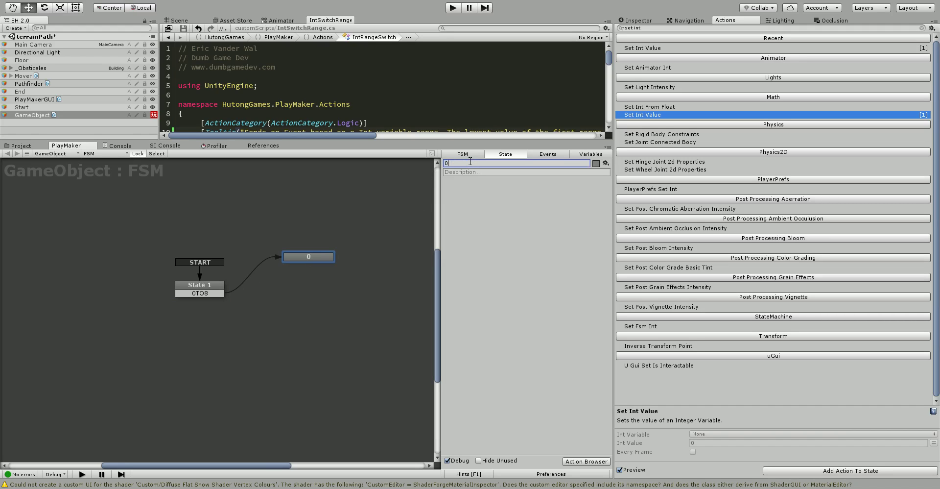
pyautogui.write('TO8')
pyautogui.click(208, 292)
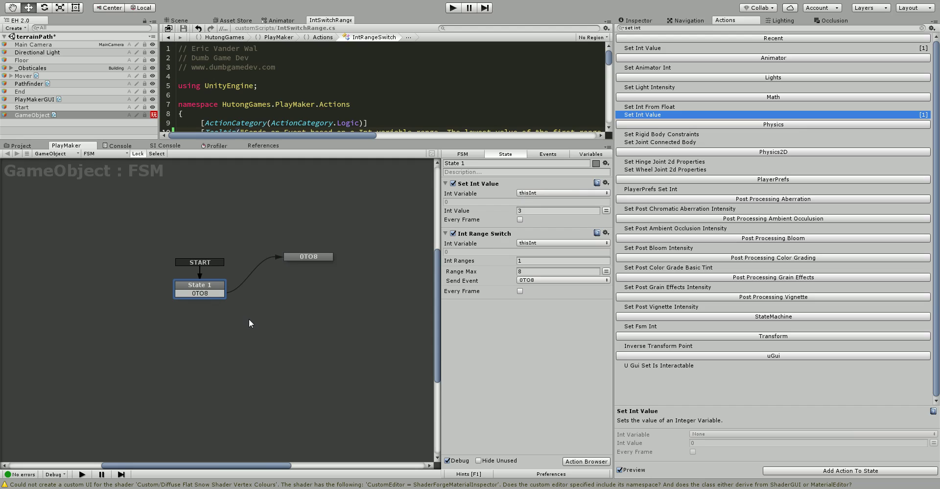
pyautogui.click(453, 7)
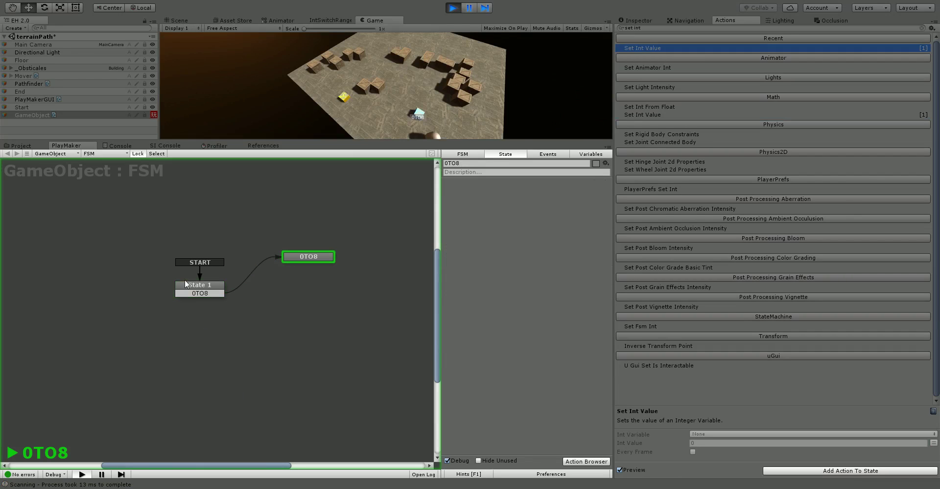
# Step: Stop play mode and set the Int Range Switch to 2 ranges
pyautogui.click(453, 7)
pyautogui.click(534, 260)
pyautogui.write('2')
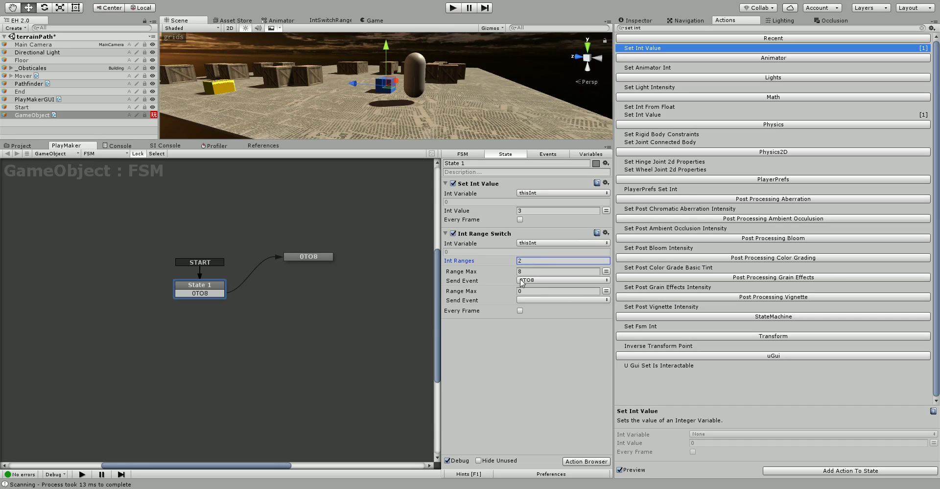
# Step: Set the second range's max to 10 and have it send a new 9TO10 event
pyautogui.click(526, 291)
pyautogui.write('10')
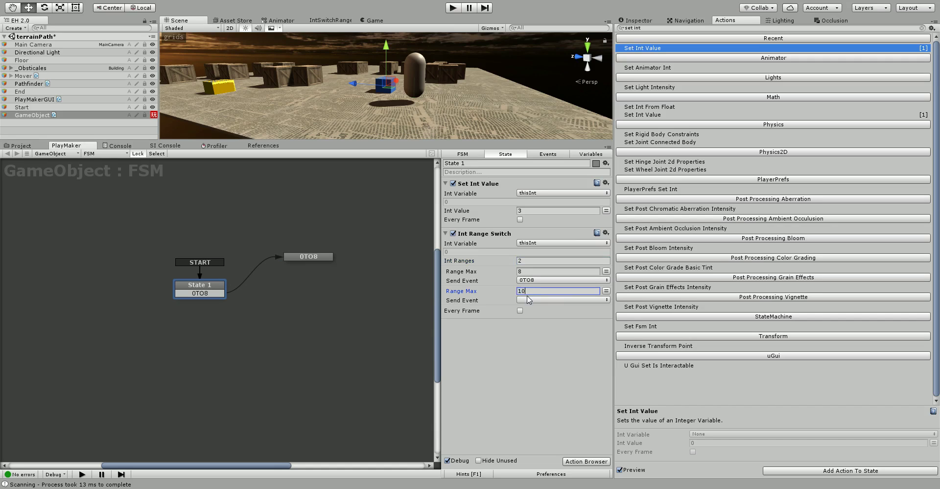
pyautogui.click(529, 300)
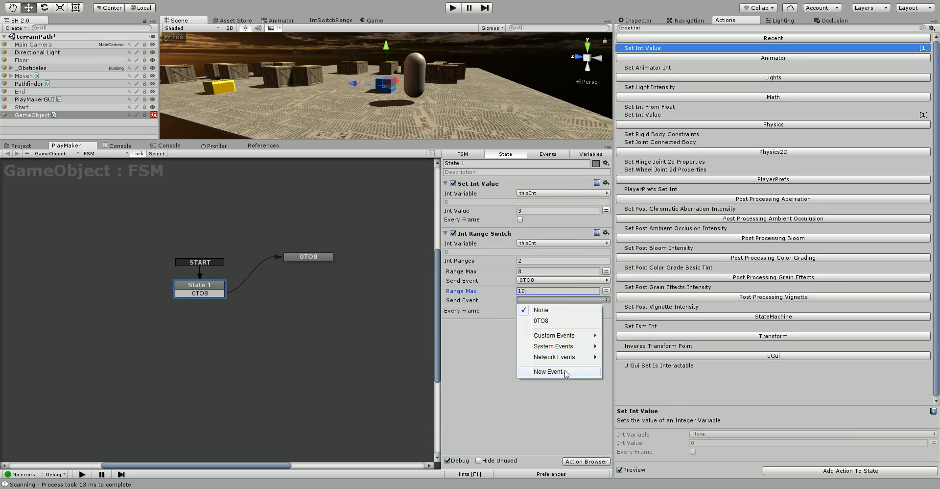
pyautogui.click(548, 371)
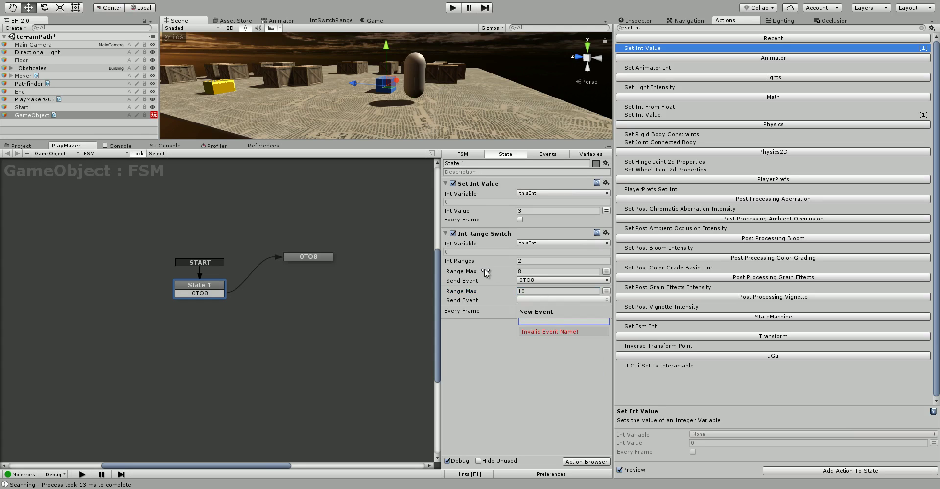
pyautogui.write('9To')
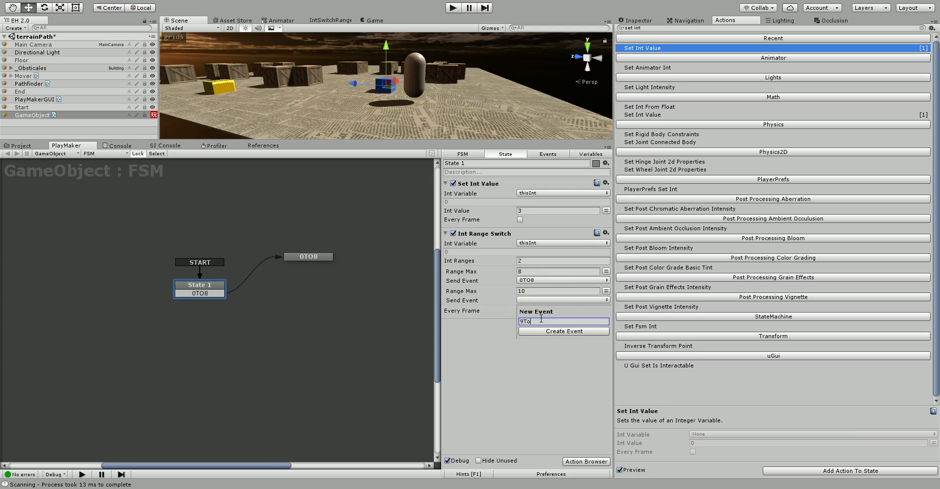
pyautogui.press('BackSpace')
pyautogui.write('O10')
pyautogui.press('Return')
# Step: Link State 1's 9TO10 transition to a new state named 9TO10, then run the scene
pyautogui.click(540, 319)
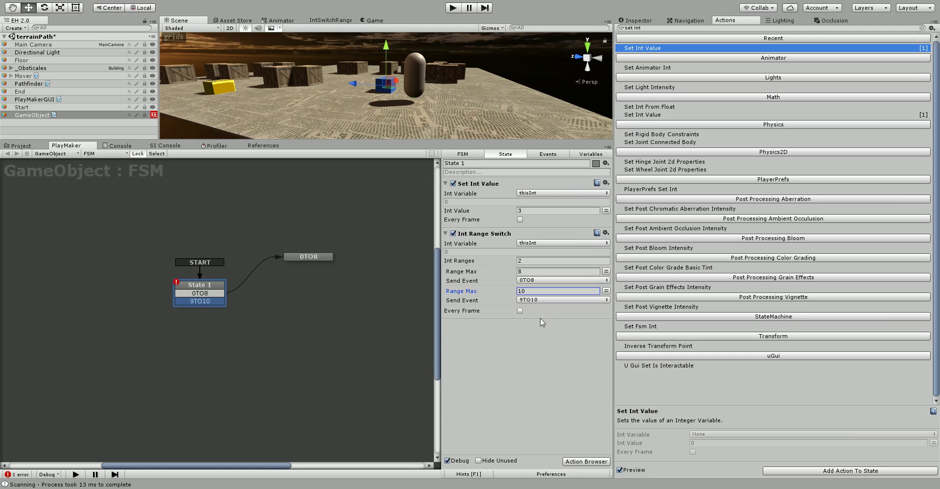
pyautogui.moveTo(222, 301); pyautogui.dragTo(290, 321)
pyautogui.click(473, 162)
pyautogui.write('9TO10')
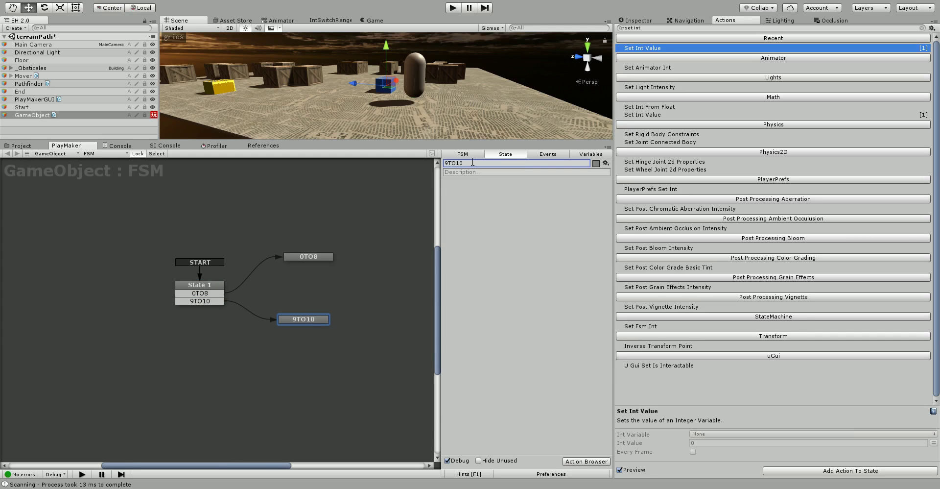
pyautogui.click(201, 285)
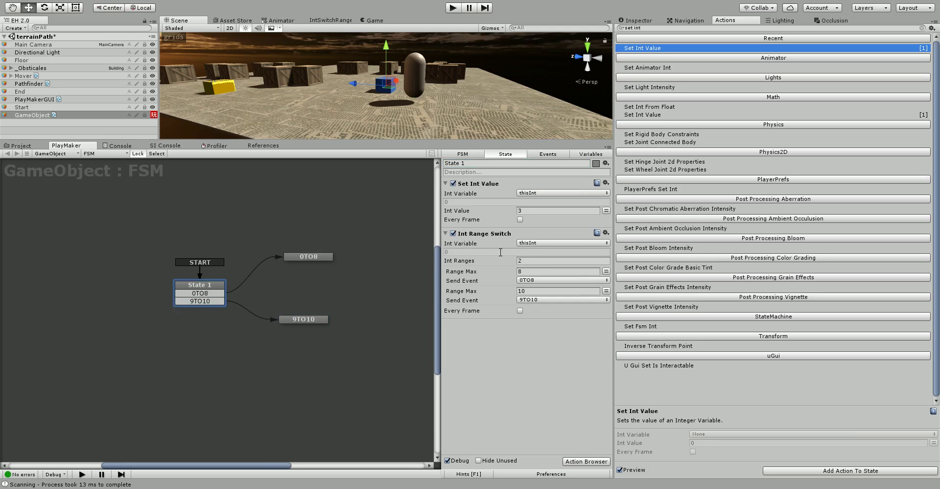
pyautogui.click(523, 209)
pyautogui.click(453, 8)
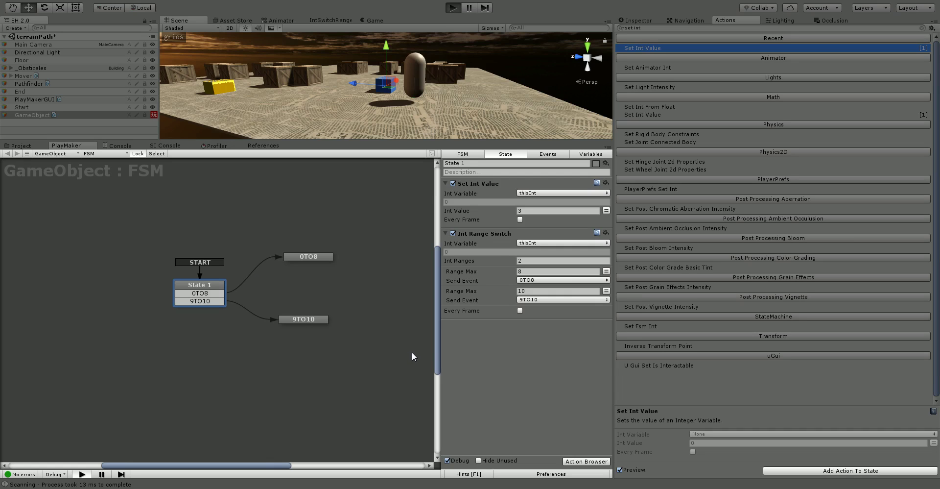
pyautogui.click(453, 8)
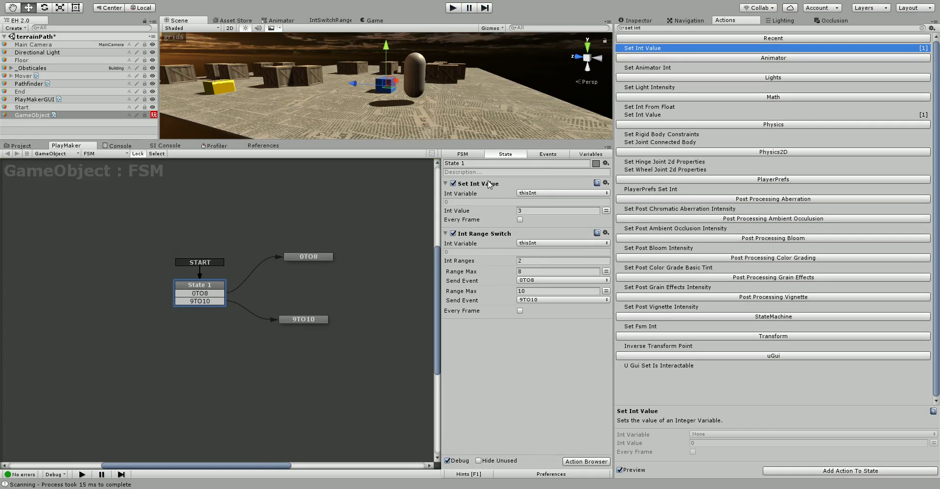
# Step: Set thisInt's assigned value to 8, run the scene to confirm 0TO8, then stop
pyautogui.click(535, 210)
pyautogui.write('8')
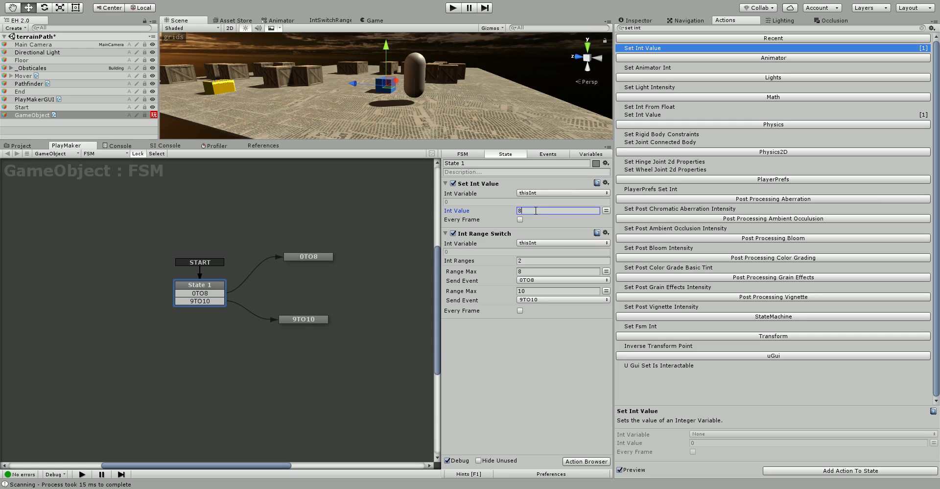
pyautogui.click(458, 13)
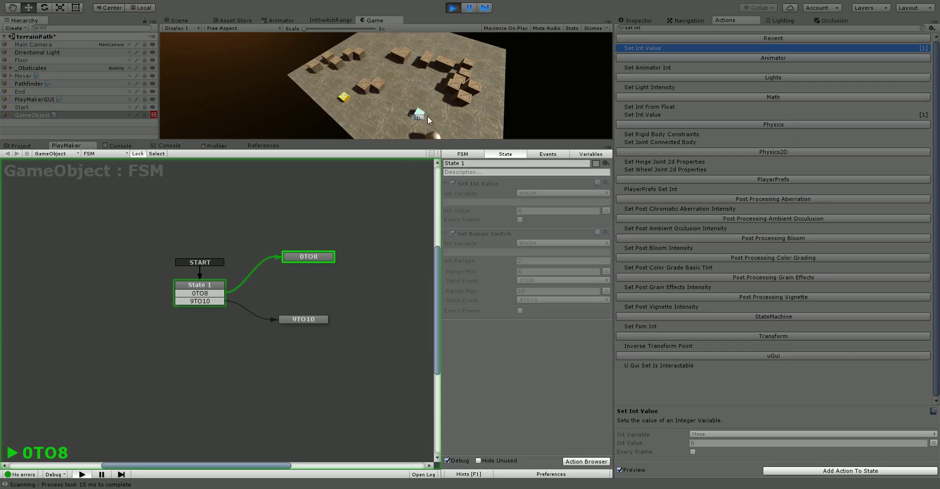
pyautogui.click(453, 7)
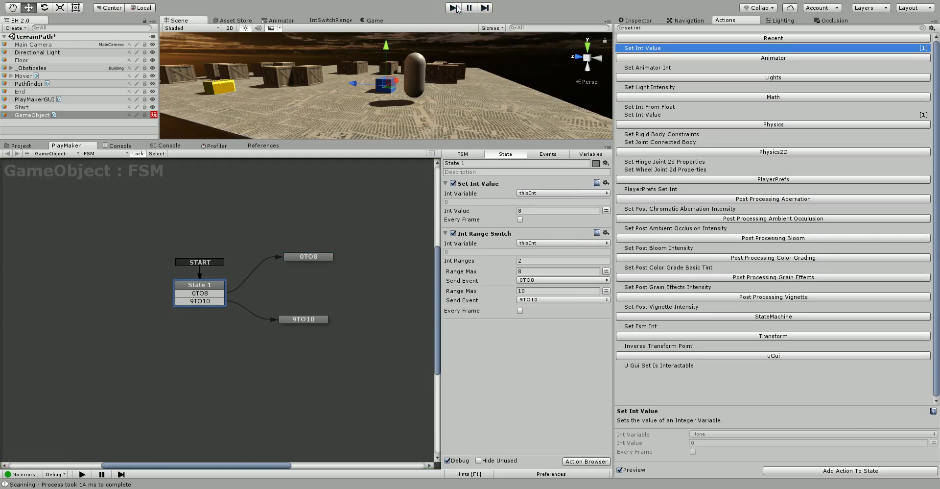
pyautogui.click(534, 210)
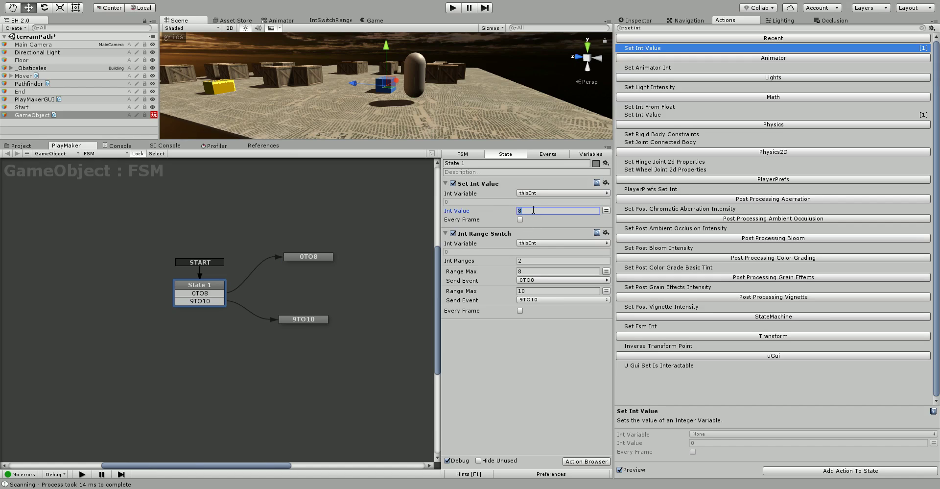
# Step: Assign 9 to thisInt, run to see the 9TO10 state activate, then stop
pyautogui.write('9')
pyautogui.click(454, 8)
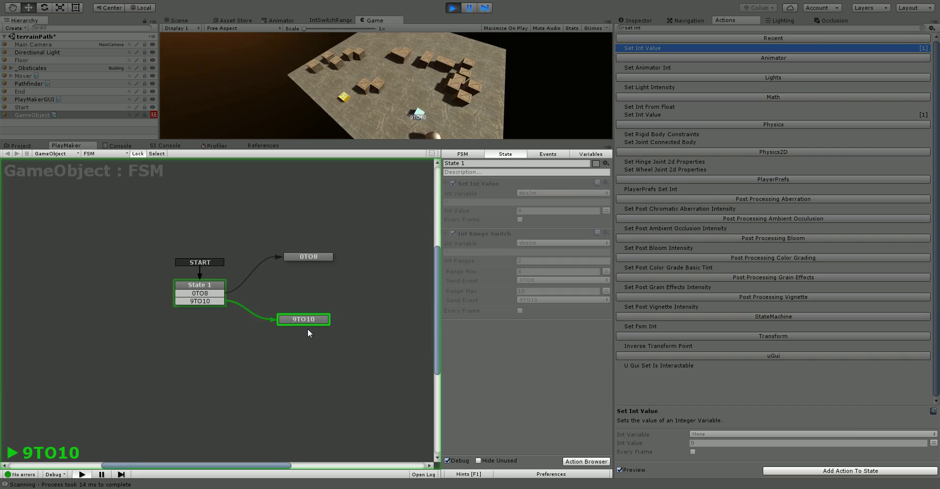
pyautogui.click(460, 7)
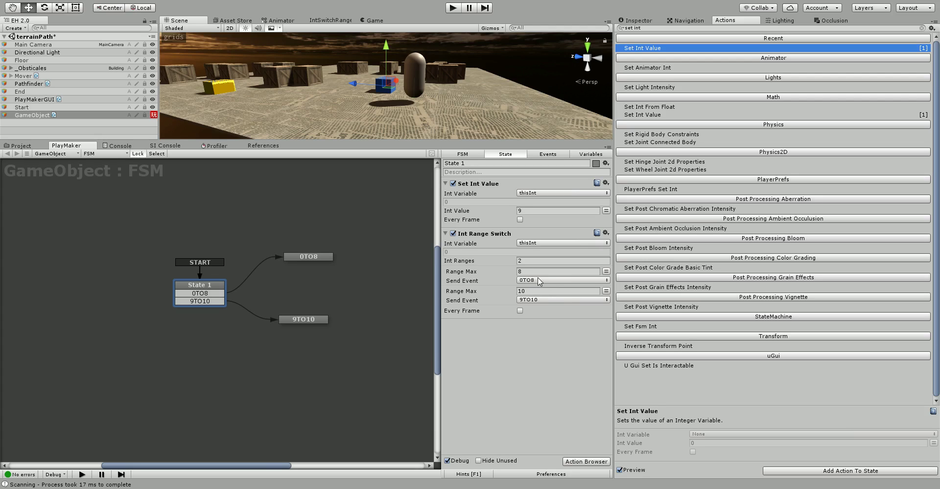
# Step: Set the Int Range Switch to 4 ranges with the third range's max at 15
pyautogui.click(534, 262)
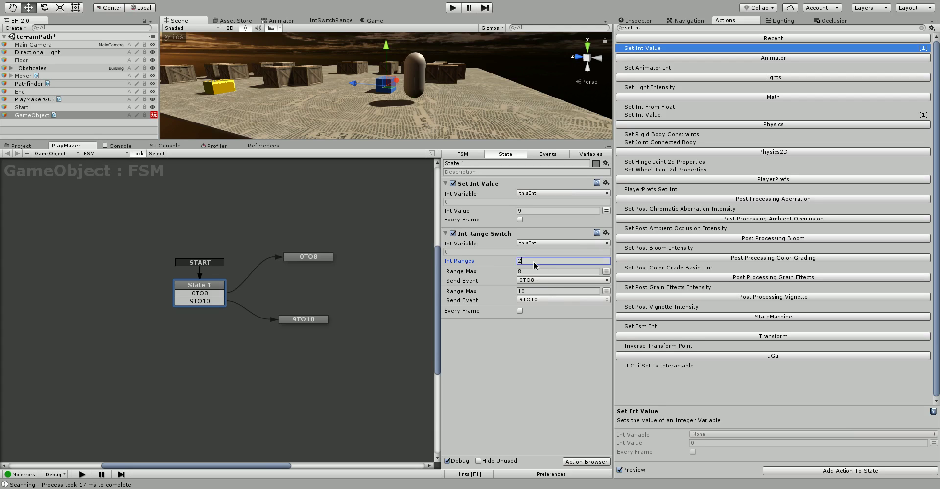
pyautogui.write('4')
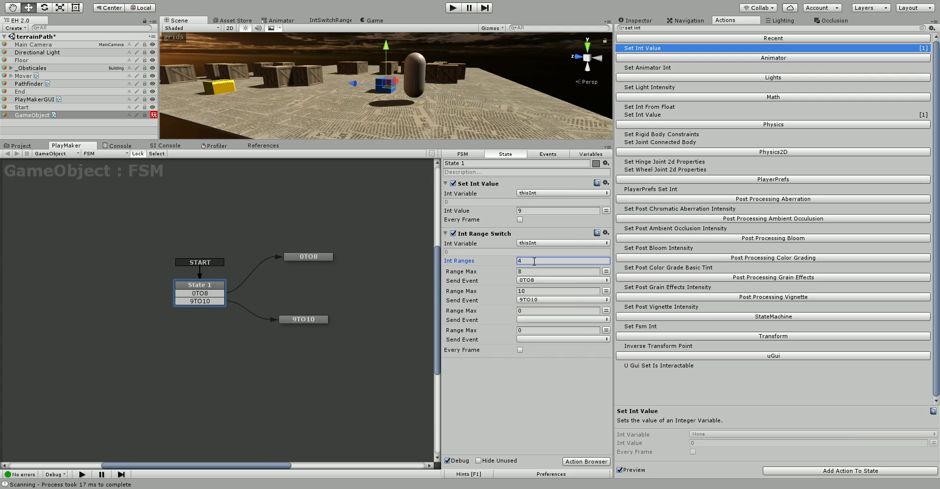
pyautogui.click(533, 272)
pyautogui.click(535, 291)
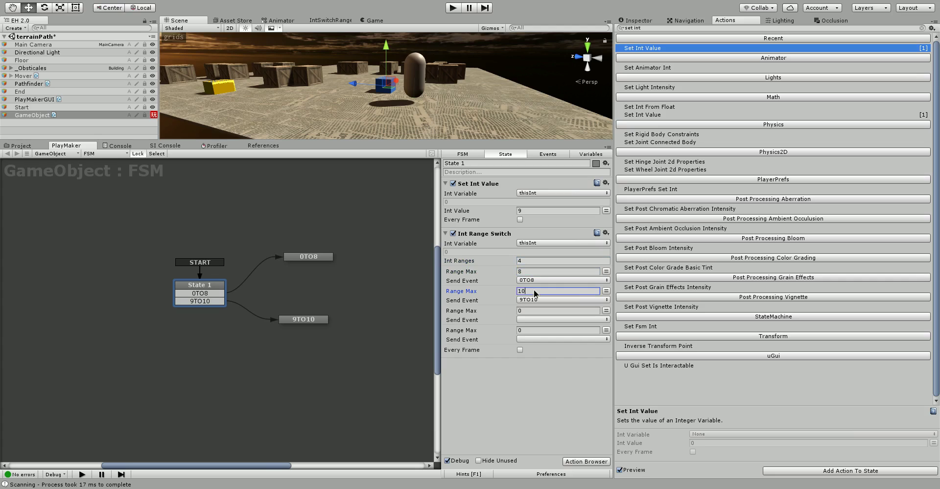
pyautogui.click(527, 310)
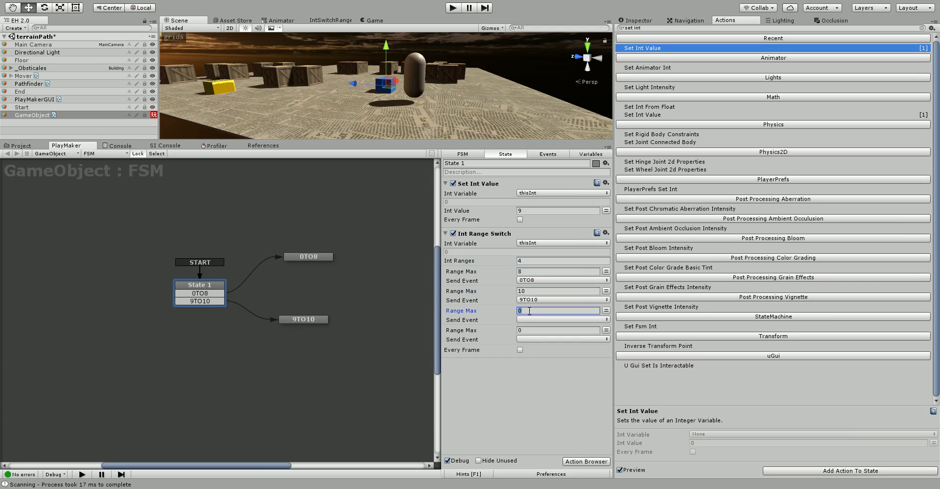
pyautogui.write('15')
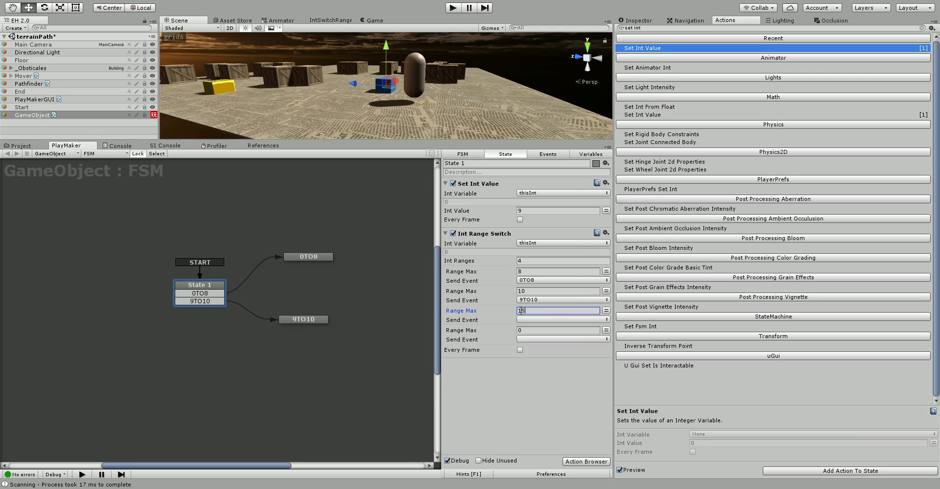
# Step: Make the third range send a new event named None
pyautogui.click(527, 319)
pyautogui.click(550, 403)
pyautogui.write('None')
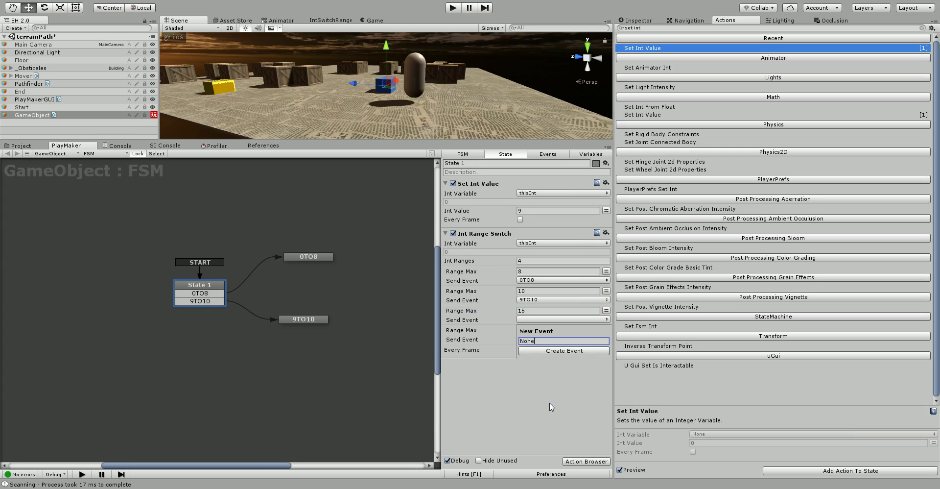
pyautogui.press('Return')
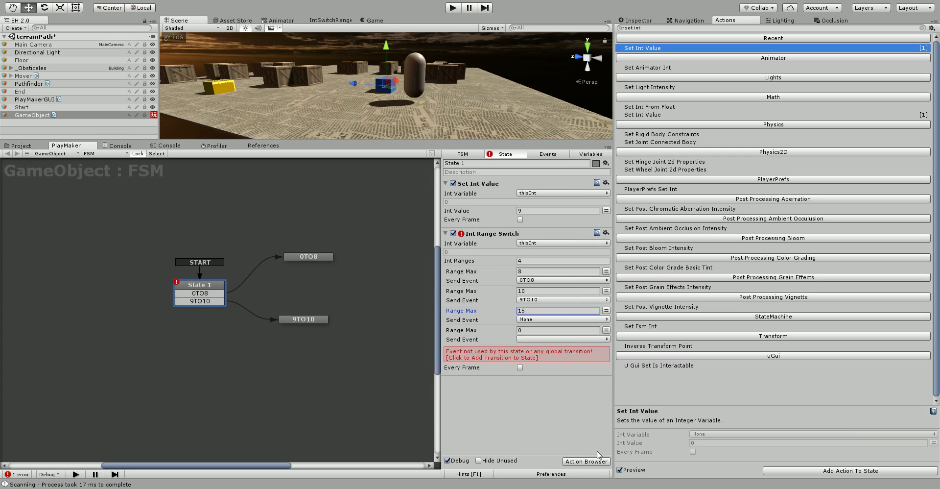
# Step: Add the None transition to State 1 and link it to a new state named None
pyautogui.click(554, 356)
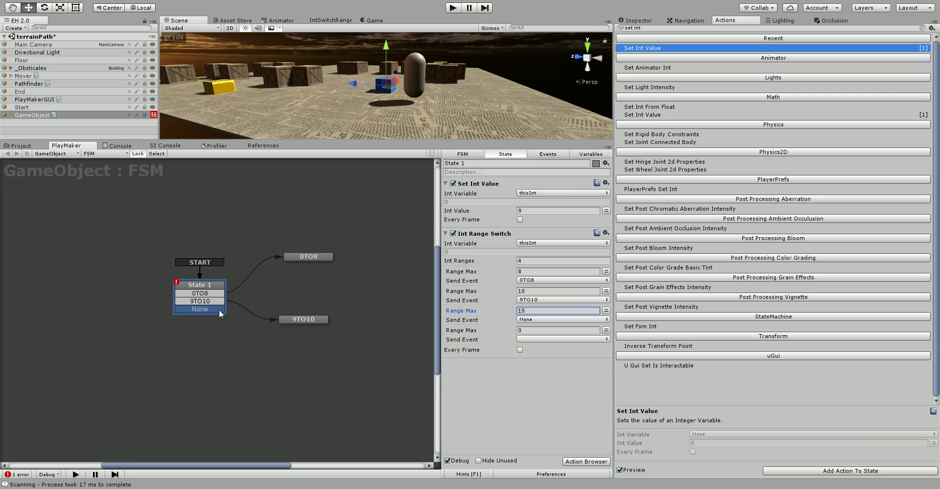
pyautogui.click(529, 319)
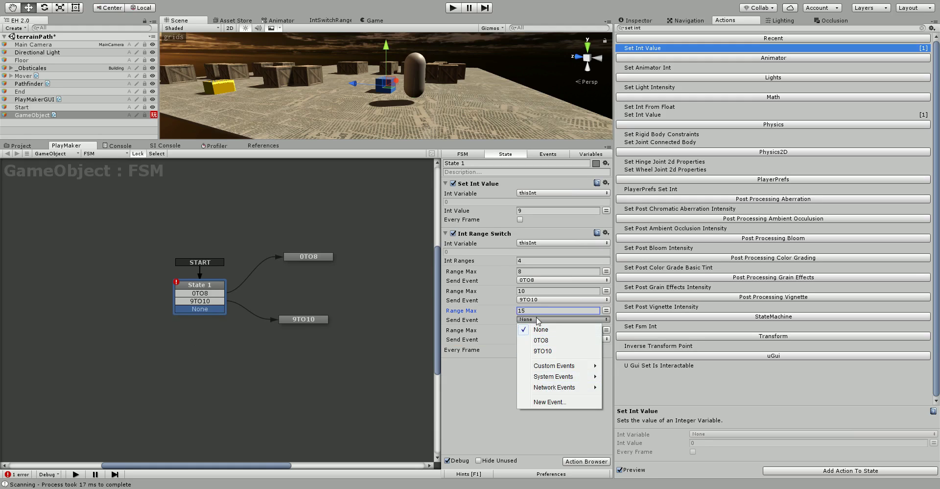
pyautogui.click(221, 310)
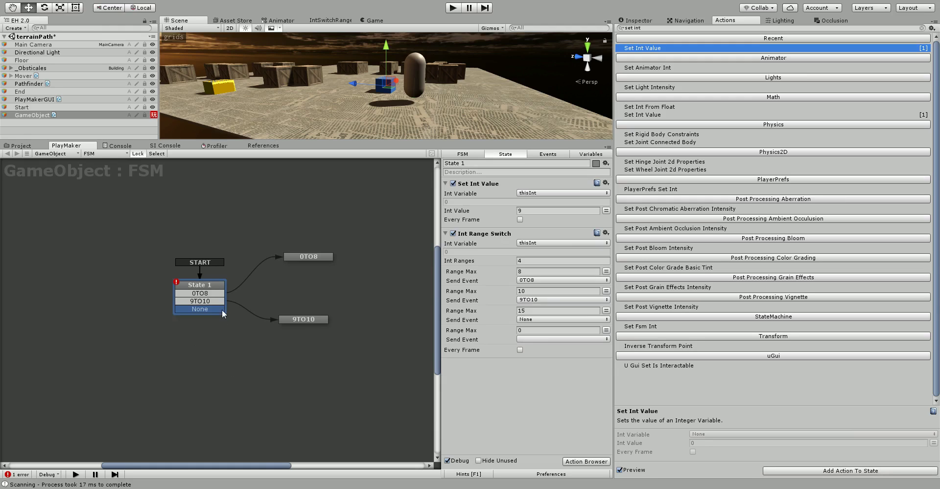
pyautogui.moveTo(221, 310); pyautogui.dragTo(259, 352)
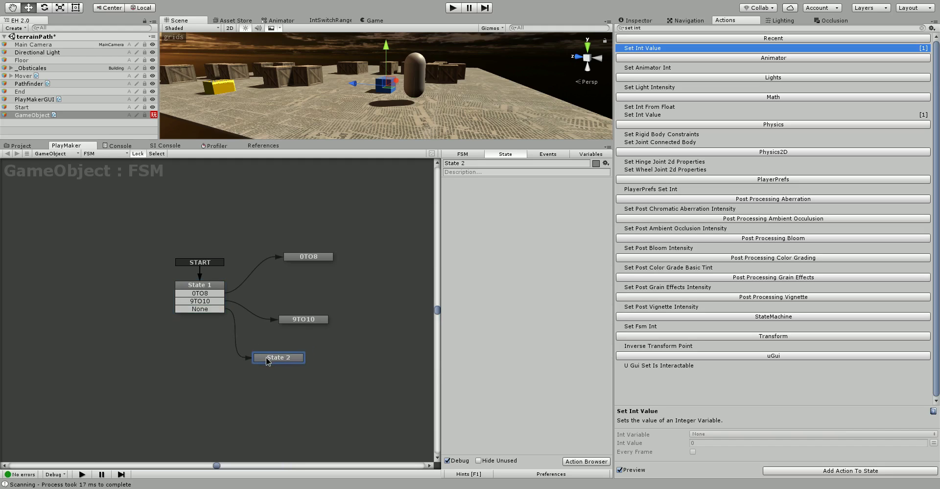
pyautogui.click(499, 165)
pyautogui.write('None')
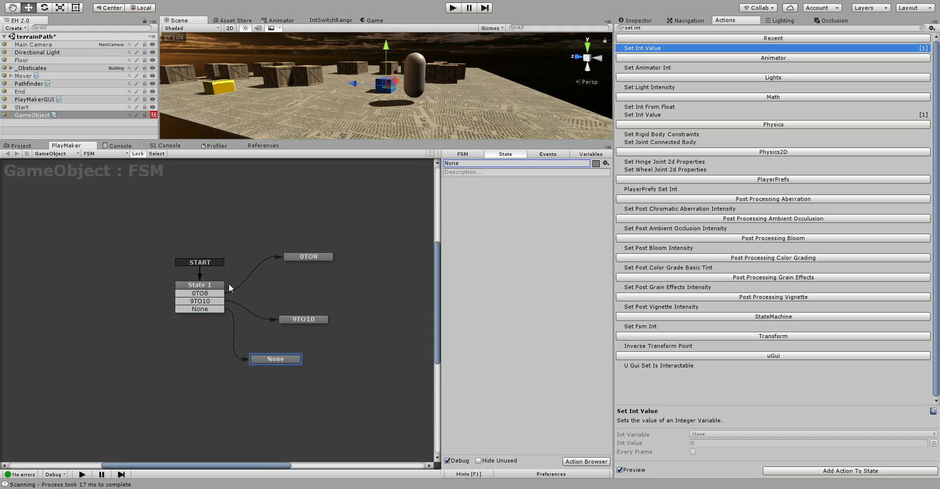
pyautogui.click(205, 288)
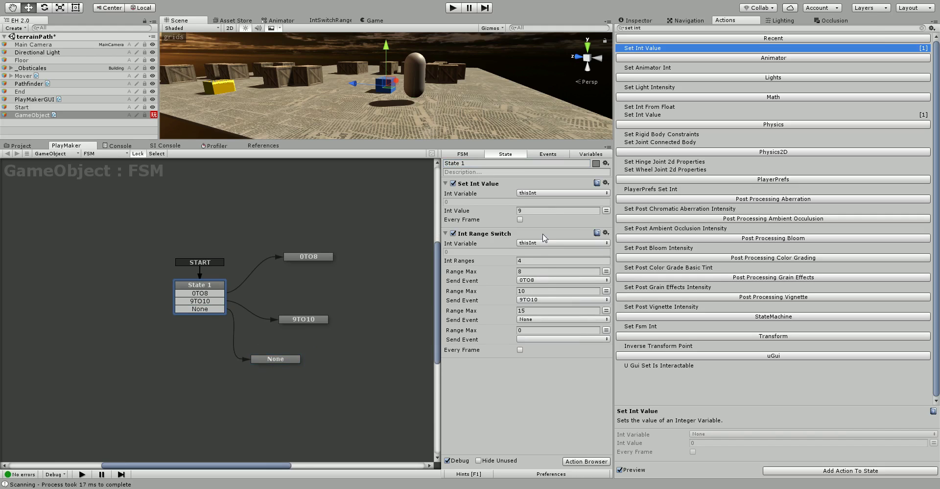
pyautogui.click(528, 329)
# Step: Set the fourth range's max to 20, send a new 16TO20 event, and link it to a new state
pyautogui.write('20')
pyautogui.click(531, 339)
pyautogui.click(542, 421)
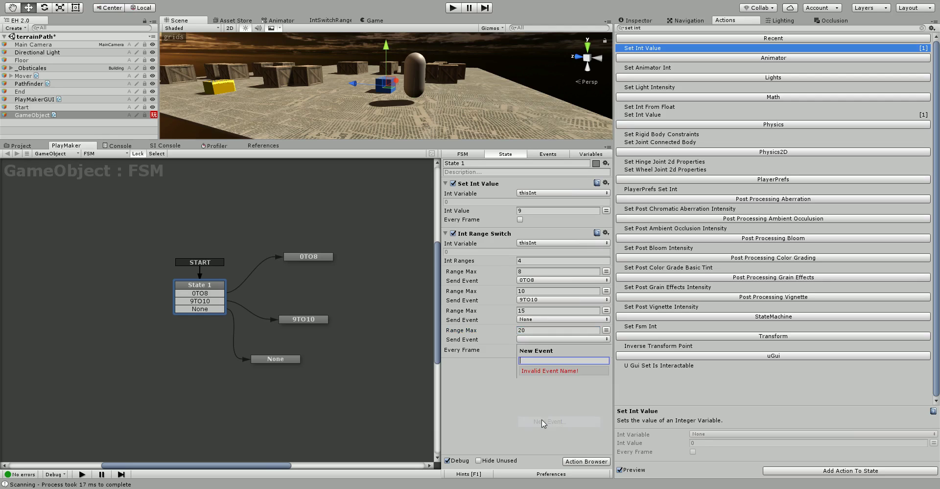
pyautogui.write('16TO20')
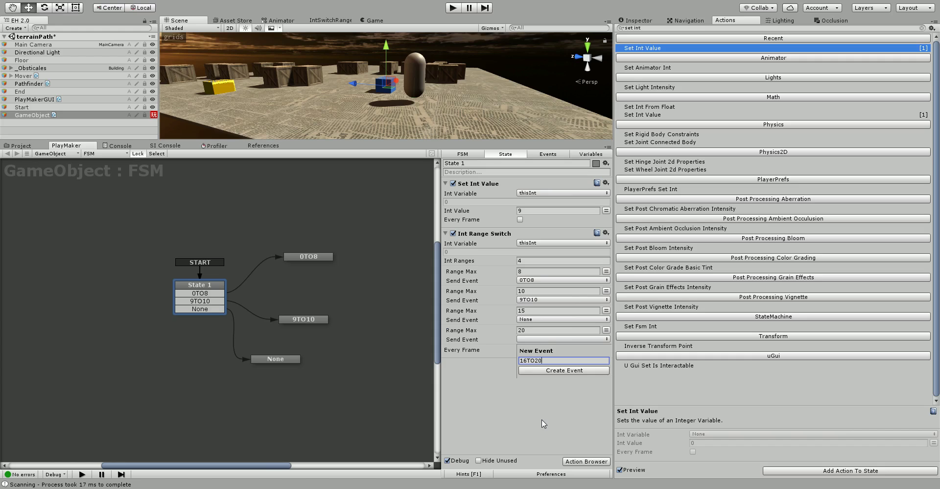
pyautogui.press('Return')
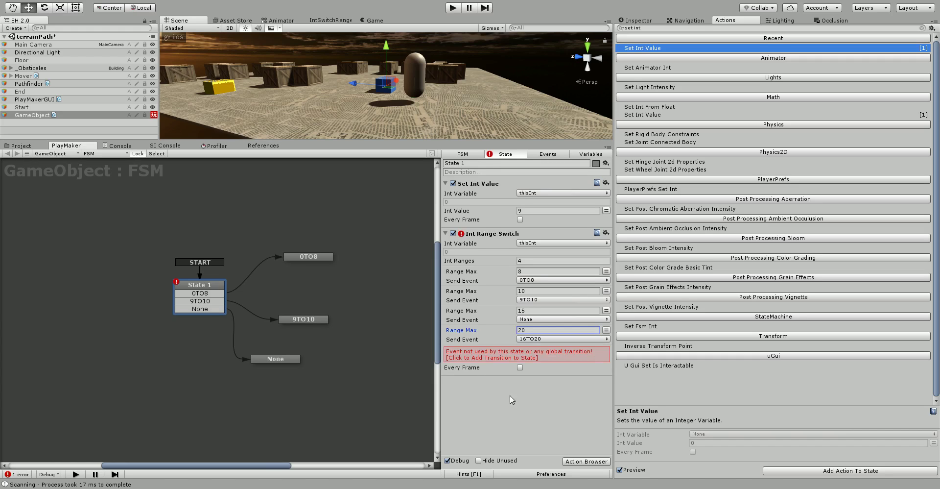
pyautogui.click(503, 353)
pyautogui.moveTo(184, 319); pyautogui.dragTo(137, 380)
# Step: Name the 16TO20 target state '16 - 20', place it beside the others, then reselect State 1's Int Value
pyautogui.click(480, 163)
pyautogui.write('15')
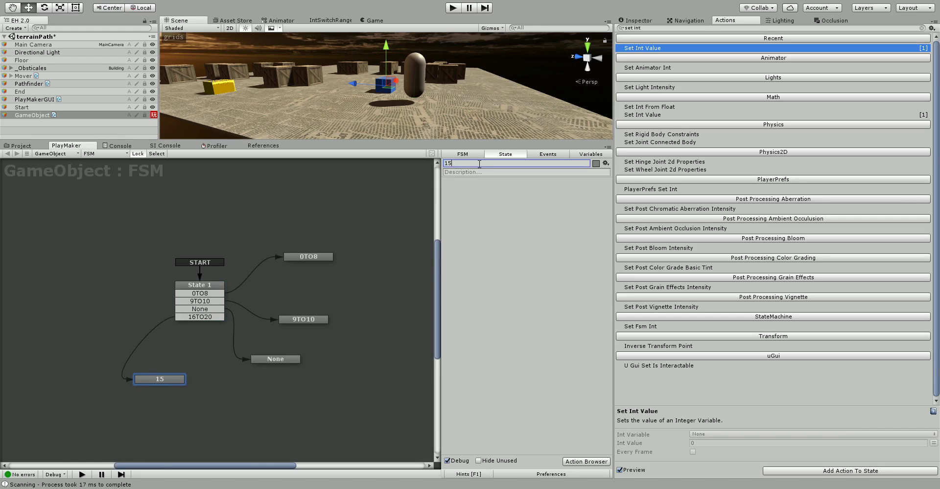
pyautogui.write(' - 20')
pyautogui.moveTo(167, 381); pyautogui.dragTo(182, 374)
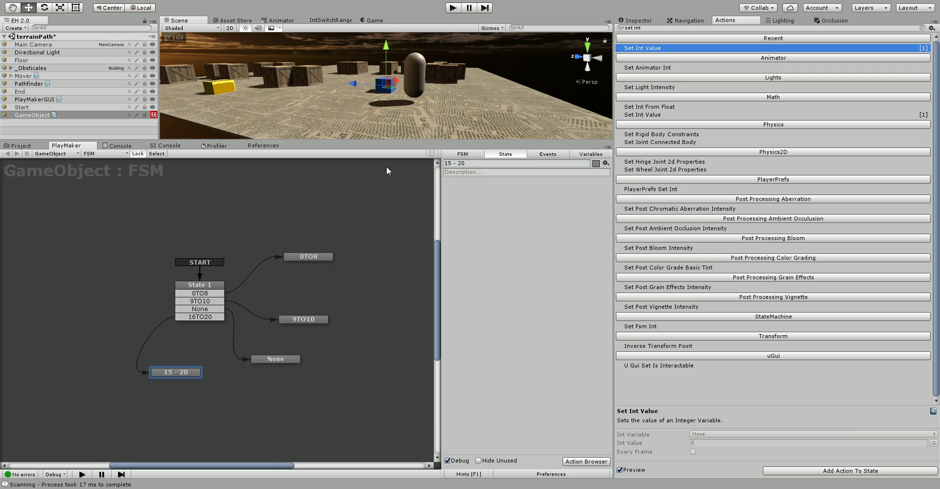
pyautogui.click(449, 165)
pyautogui.click(211, 287)
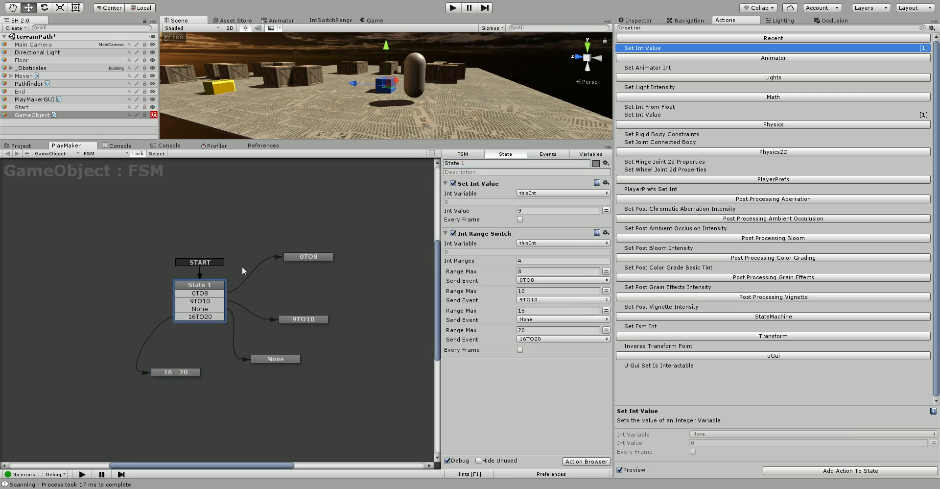
pyautogui.click(533, 209)
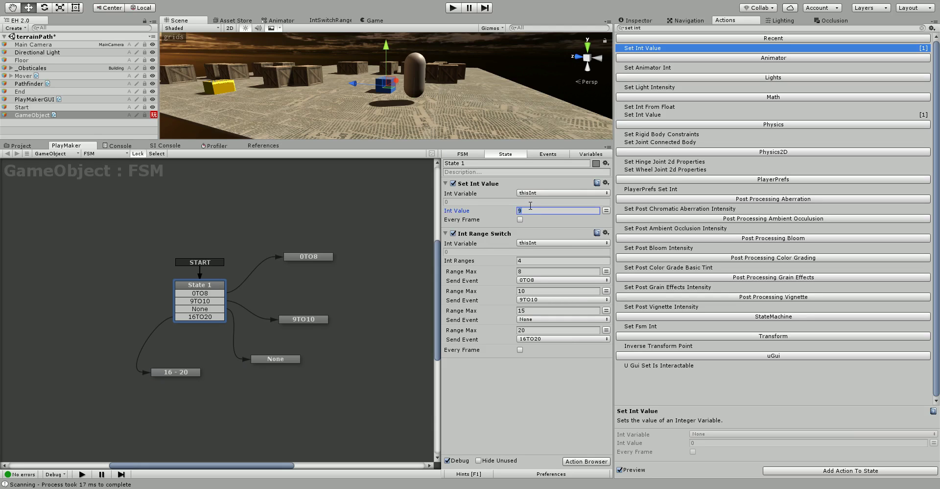
# Step: Set Int Value to 14 and test-run the scene, confirming it ends in the None state
pyautogui.write('14')
pyautogui.click(452, 8)
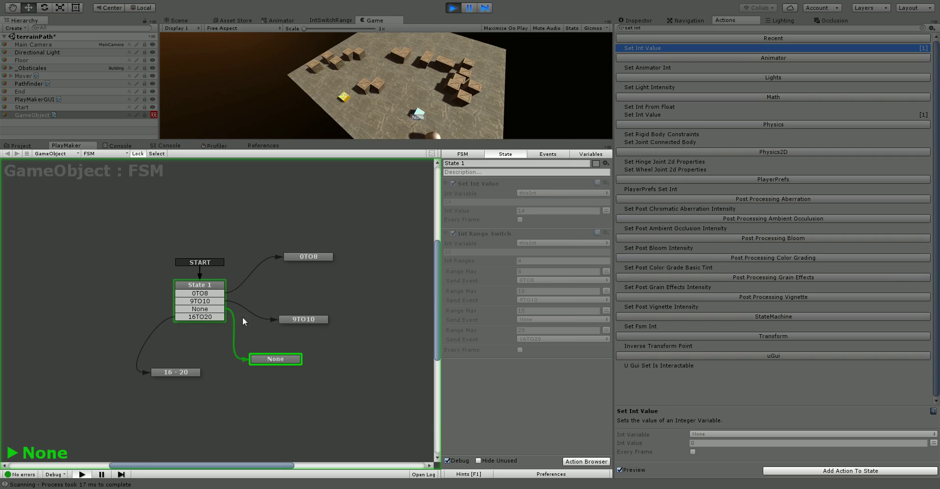
pyautogui.click(453, 8)
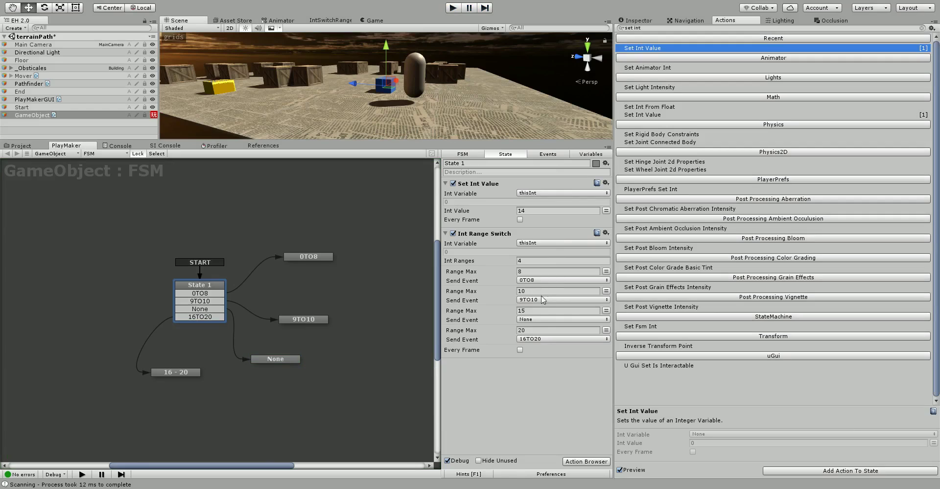
# Step: Raise Int Ranges to 5 and give the fifth range a Range Max of 100
pyautogui.click(532, 259)
pyautogui.write('5')
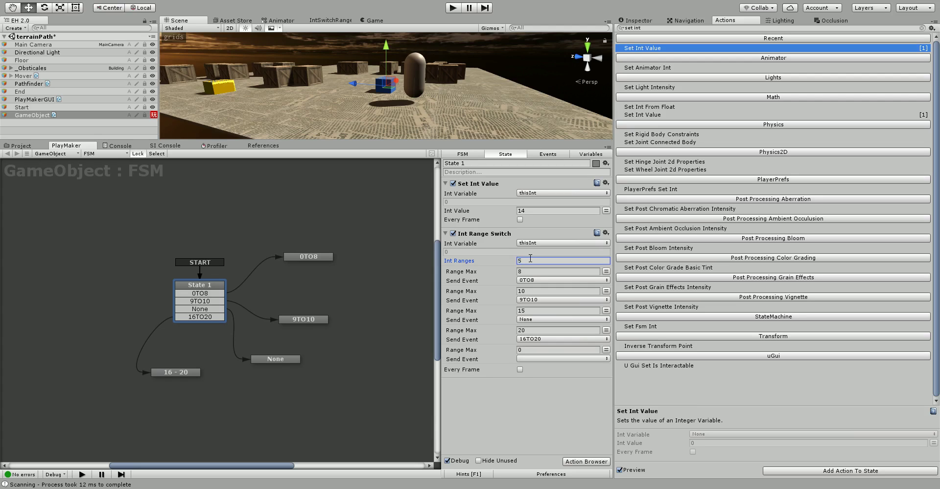
pyautogui.click(543, 349)
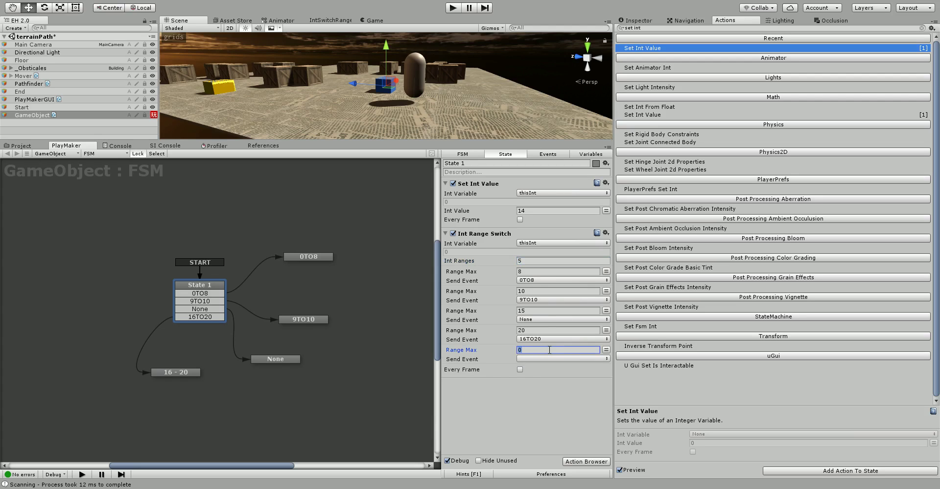
pyautogui.write('100')
# Step: Set Int Value to 89 and test-run the scene, seeing it stay in State 1
pyautogui.click(534, 209)
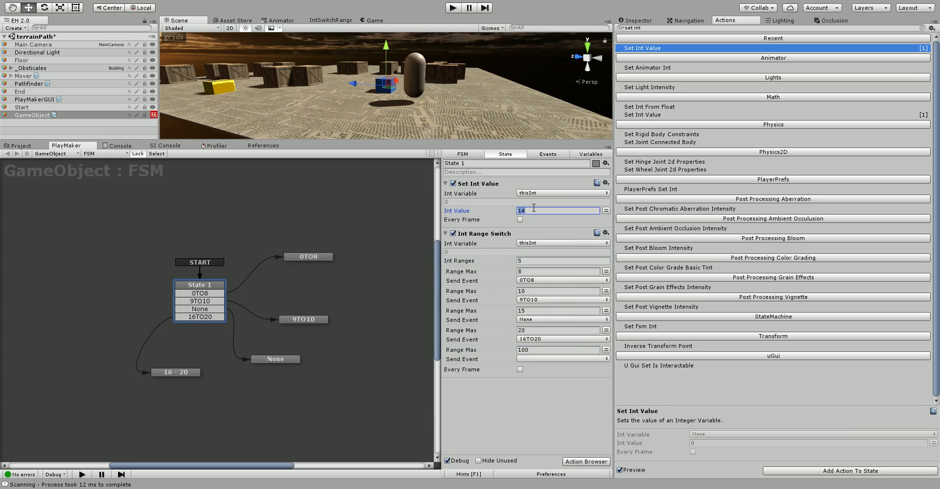
pyautogui.write('89')
pyautogui.click(454, 8)
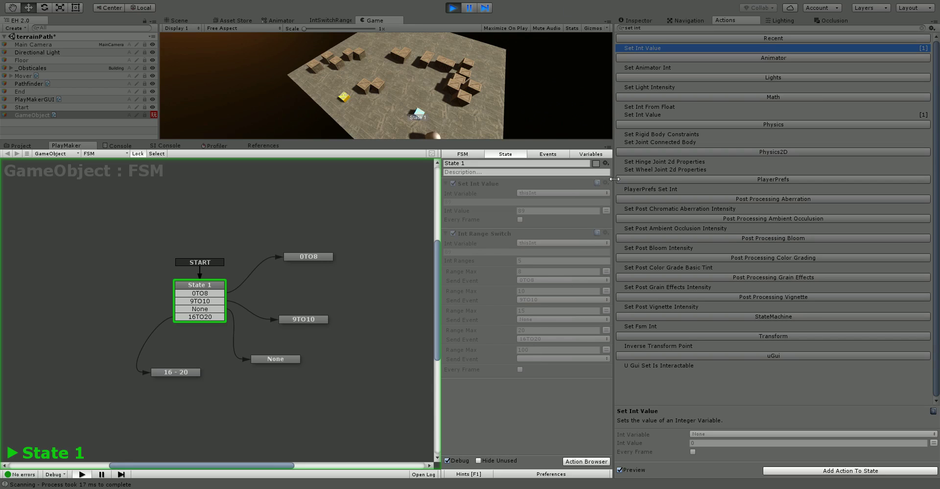
pyautogui.click(453, 7)
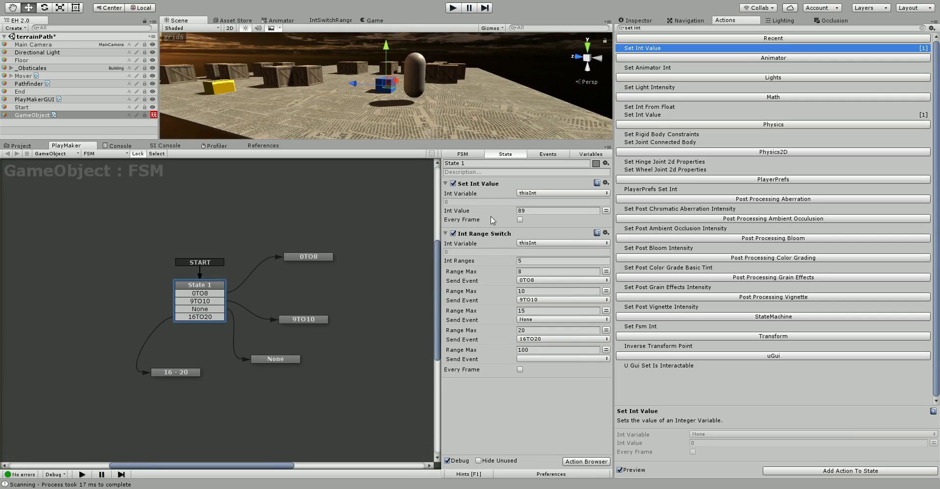